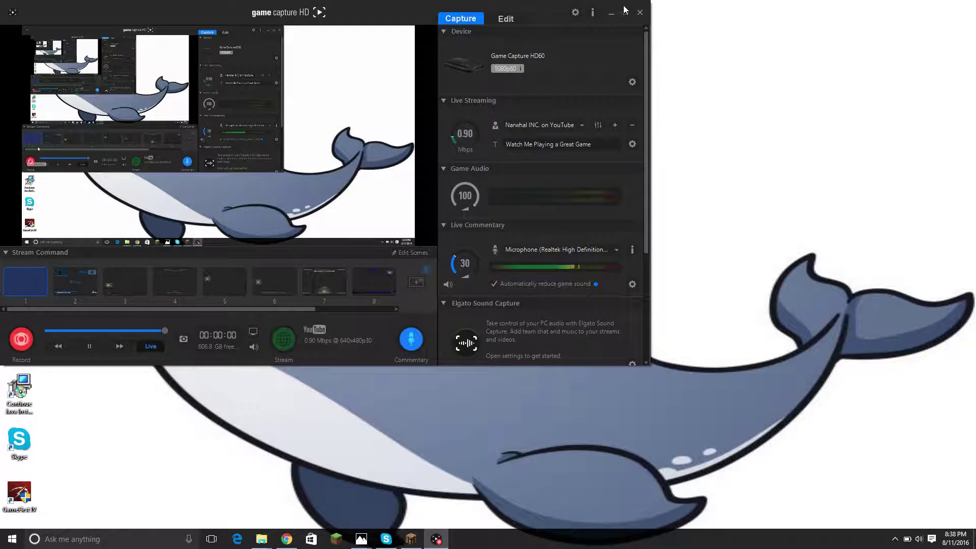
Minimize Game Capture HD and switch to the Minecraft 1.8.9 multiplayer server list
click(612, 13)
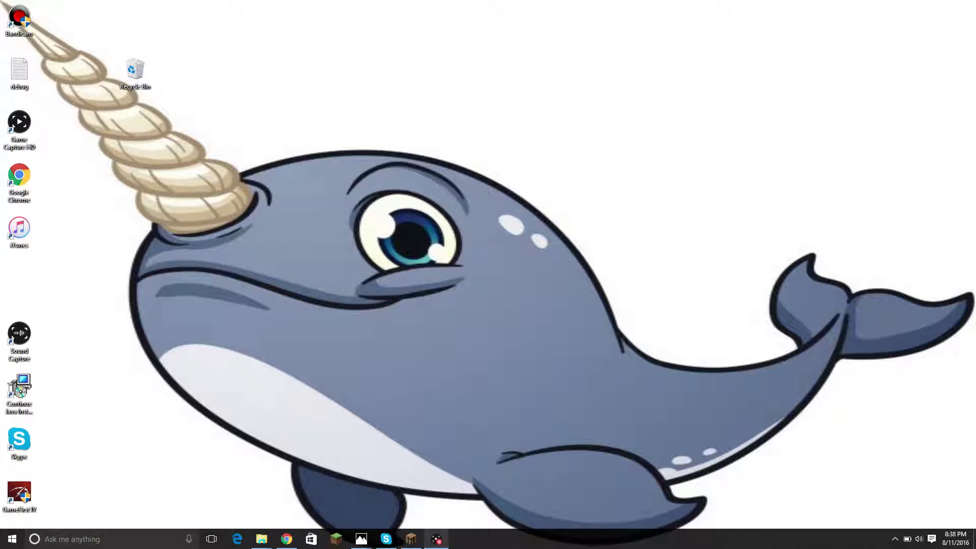
click(411, 540)
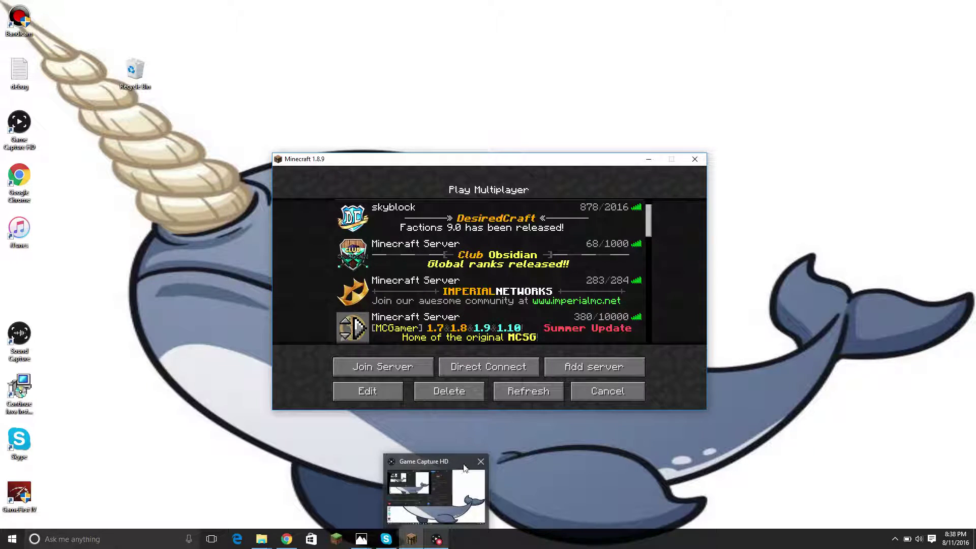
scroll(496, 237, up, 2)
scroll(478, 239, down, 1)
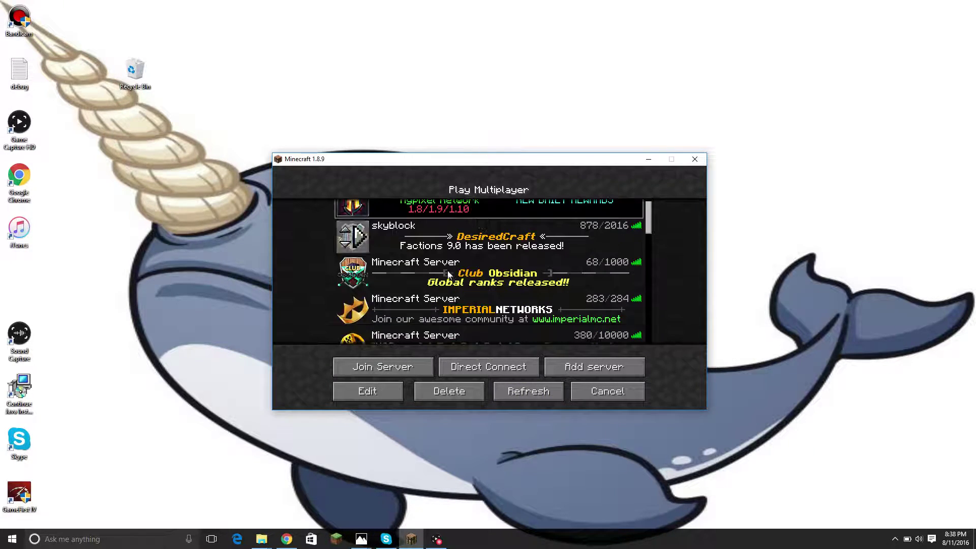
scroll(408, 313, up, 1)
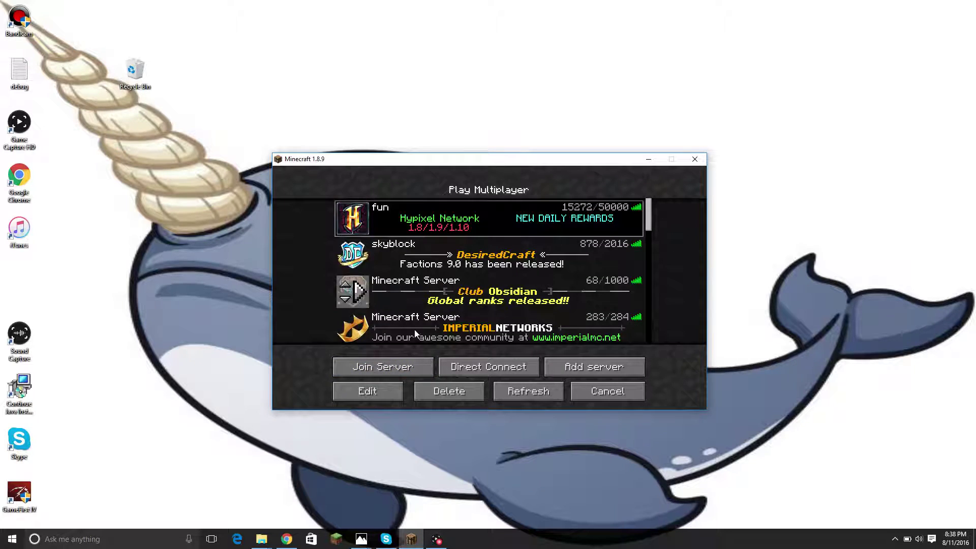
Join the Hypixel Network server, which returns a seven-day Watchdog cheat-detection ban
click(395, 369)
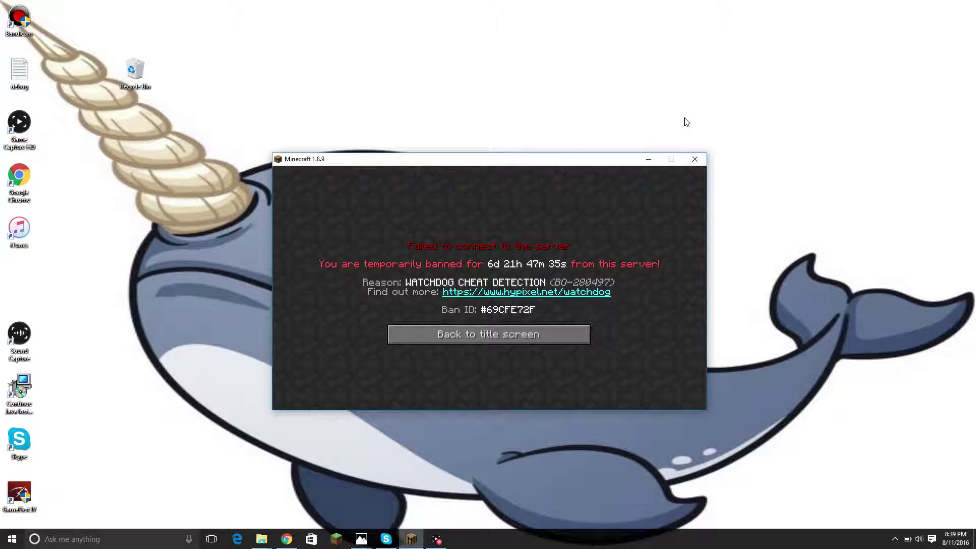
click(261, 540)
click(451, 498)
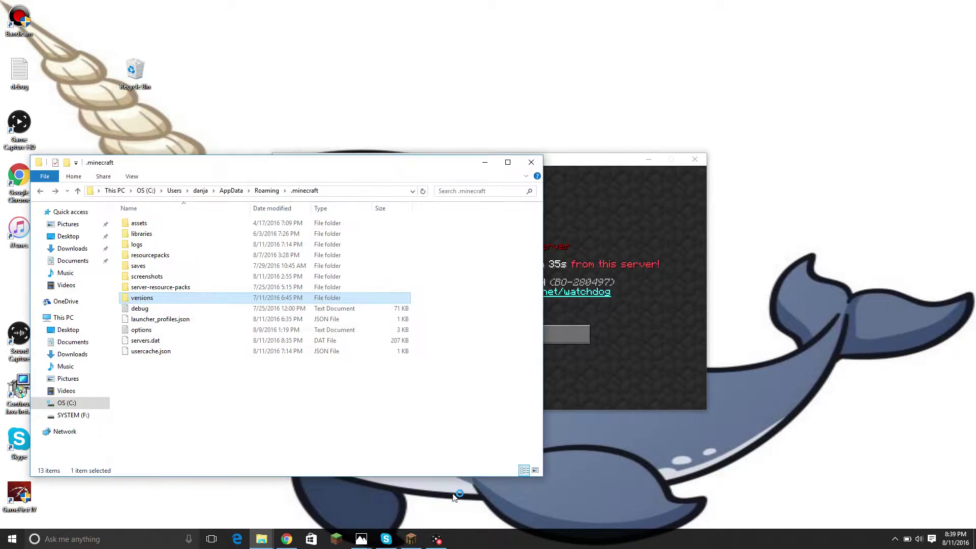
click(166, 223)
click(162, 259)
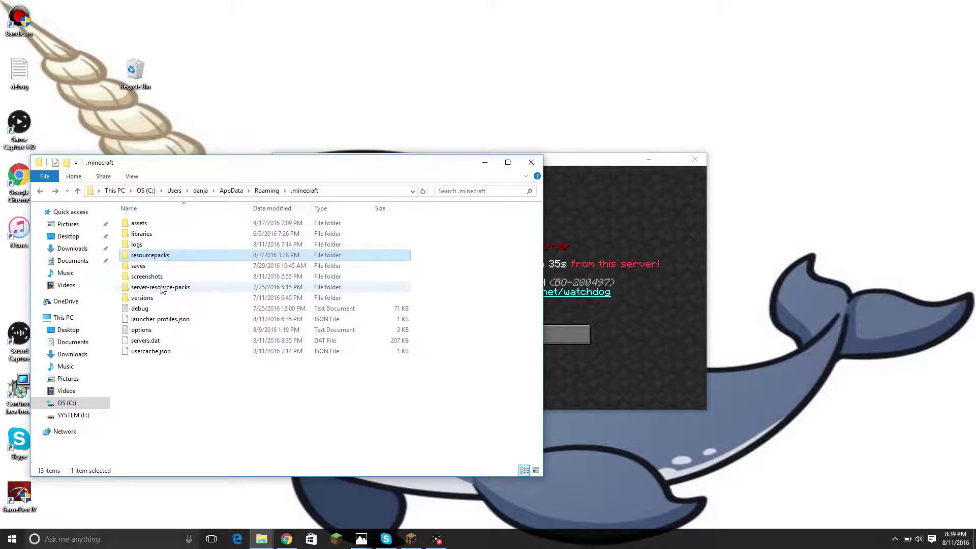
drag(163, 258, 156, 246)
double_click(157, 246)
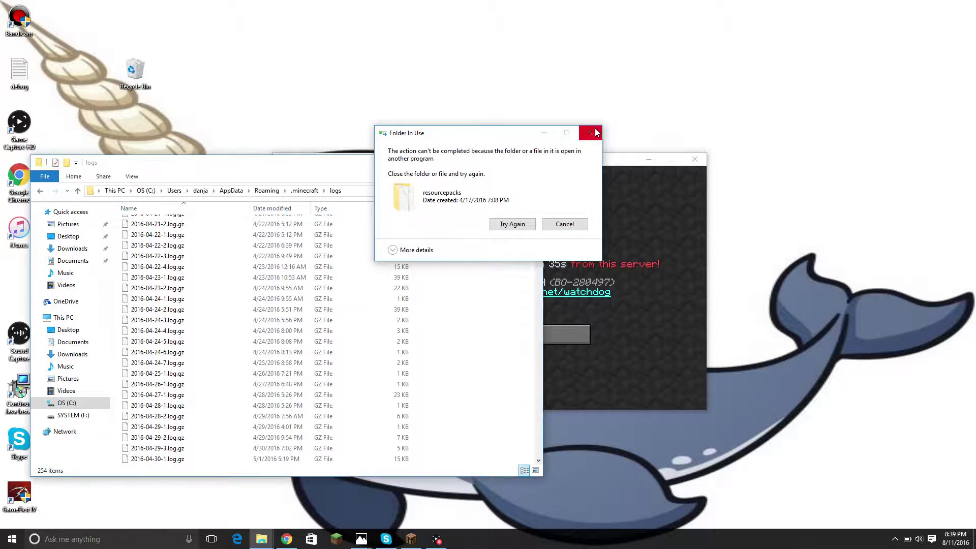
click(591, 133)
scroll(177, 344, down, 6)
scroll(177, 344, down, 2)
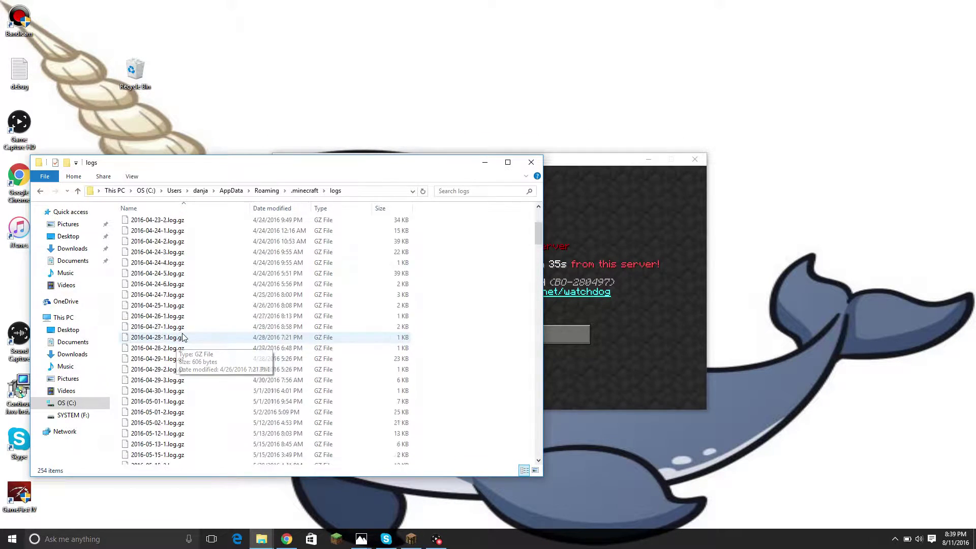
scroll(196, 306, up, 1)
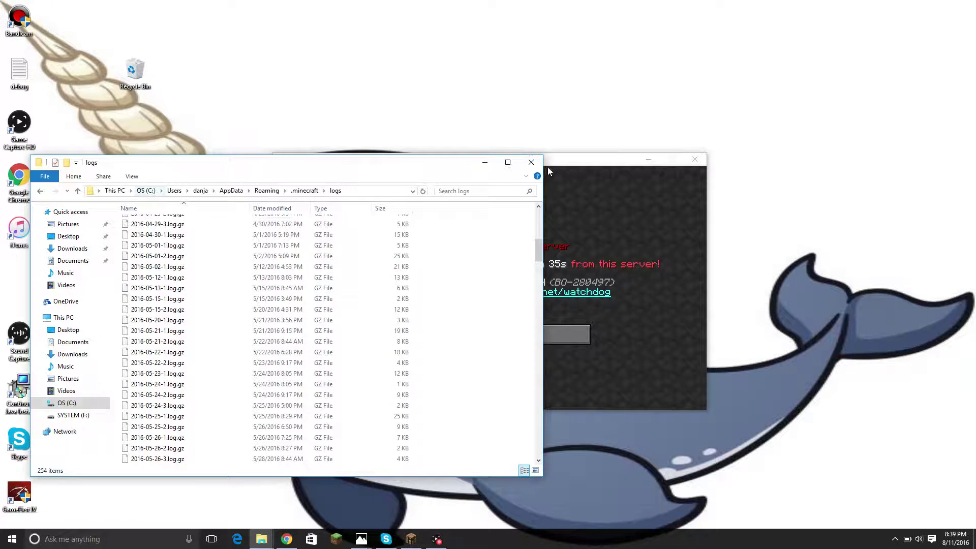
click(487, 164)
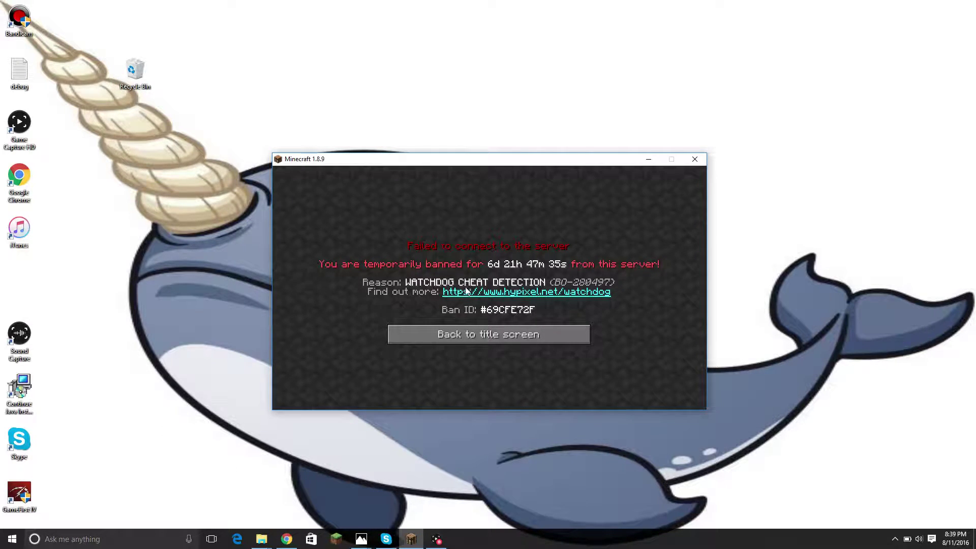
Retry Hypixel, dismiss the repeated ban notice, then bring Game Capture HD forward
click(476, 339)
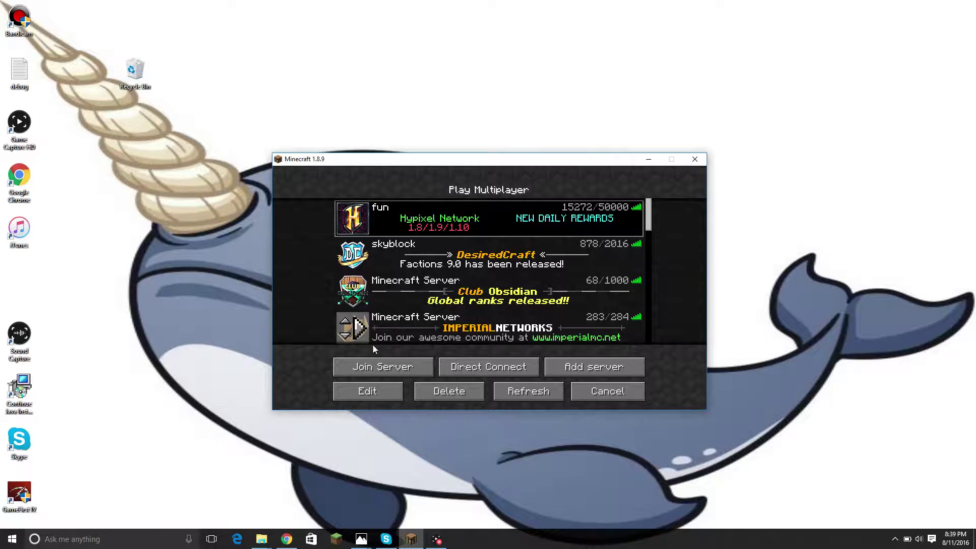
click(368, 365)
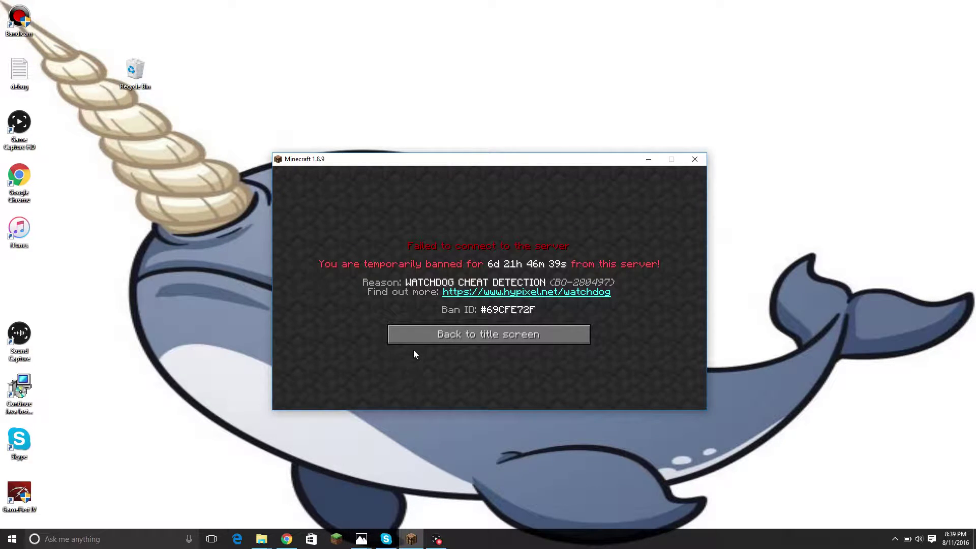
click(495, 335)
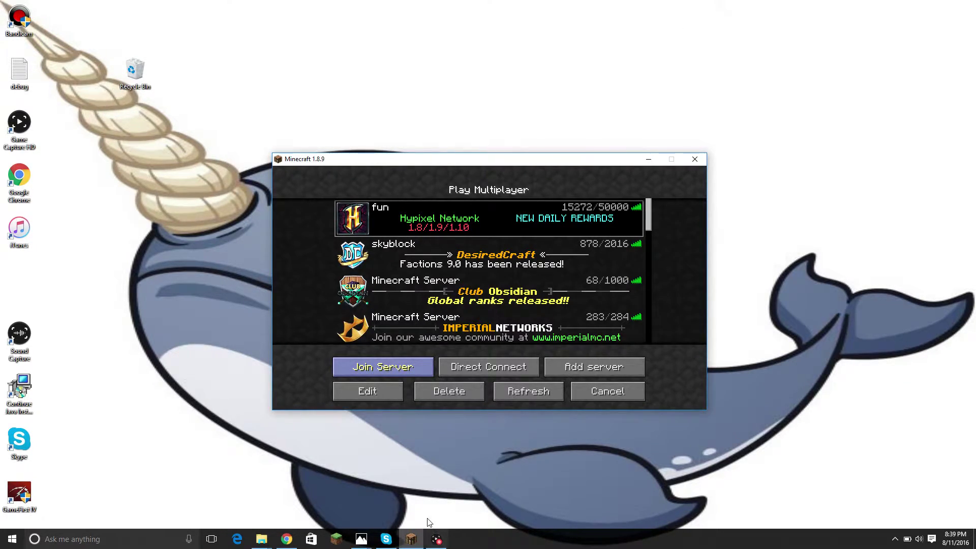
click(438, 540)
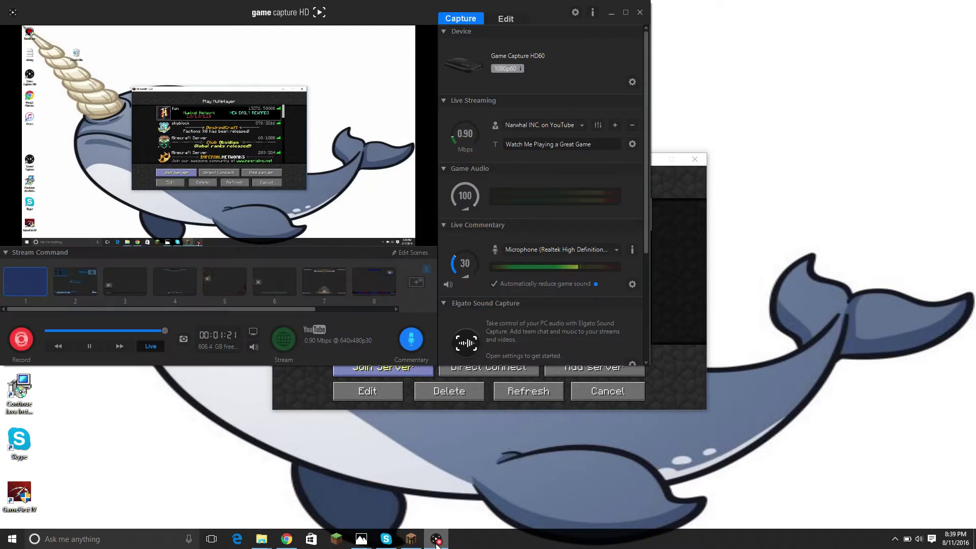